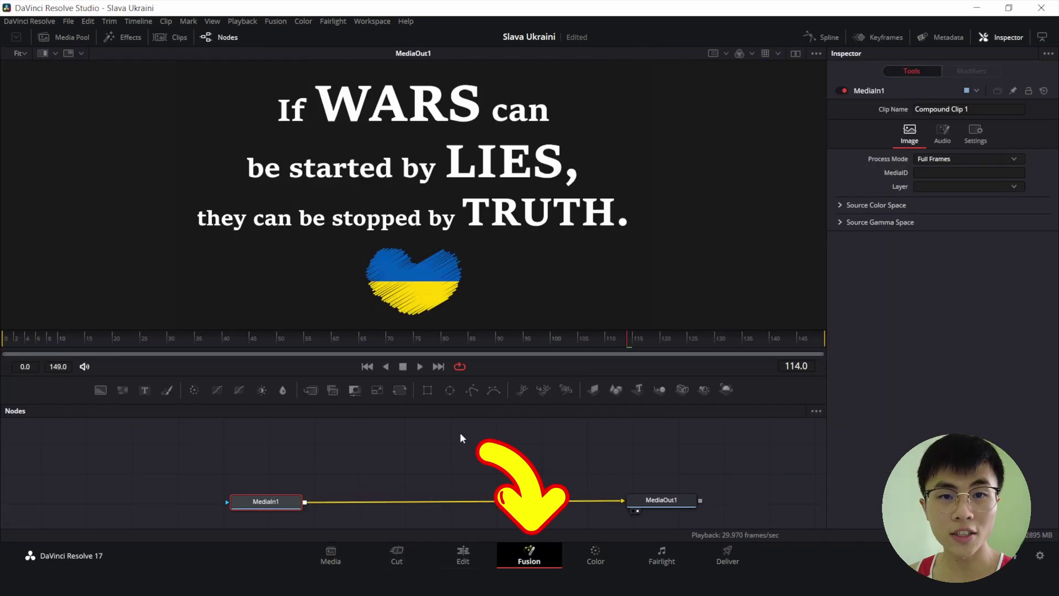
Add an unconnected Rectangle1 mask node through the 'rect' tool search, then reopen the search
{"action": "left_click", "coordinate": [461, 436]}
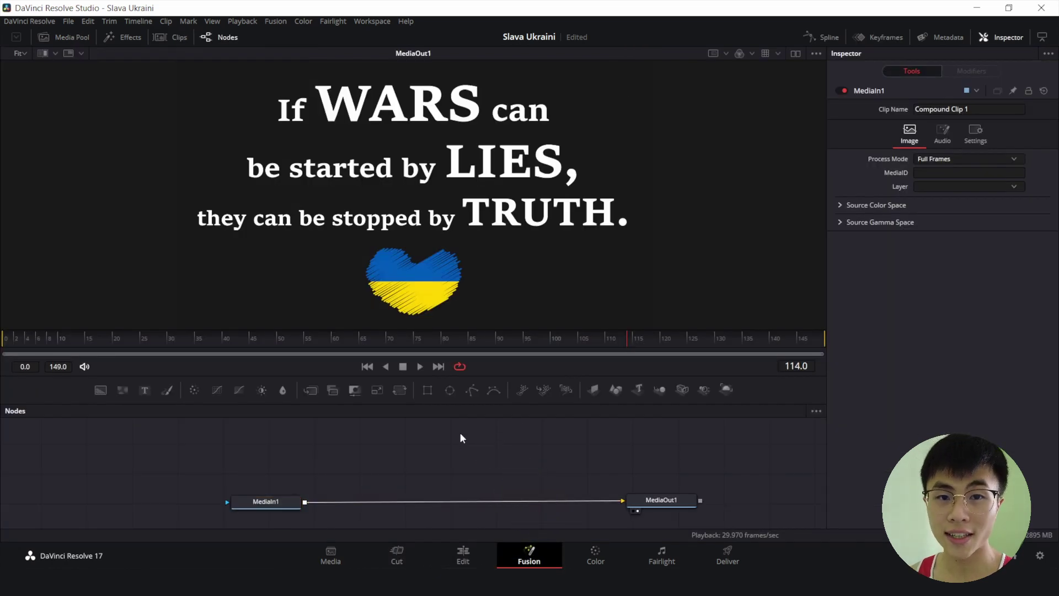
{"action": "key", "text": "ctrl+space"}
{"action": "type", "text": "back"}
{"action": "key", "text": "BackSpace"}
{"action": "key", "text": "BackSpace"}
{"action": "key", "text": "BackSpace"}
{"action": "key", "text": "BackSpace"}
{"action": "type", "text": "rect"}
{"action": "key", "text": "Return"}
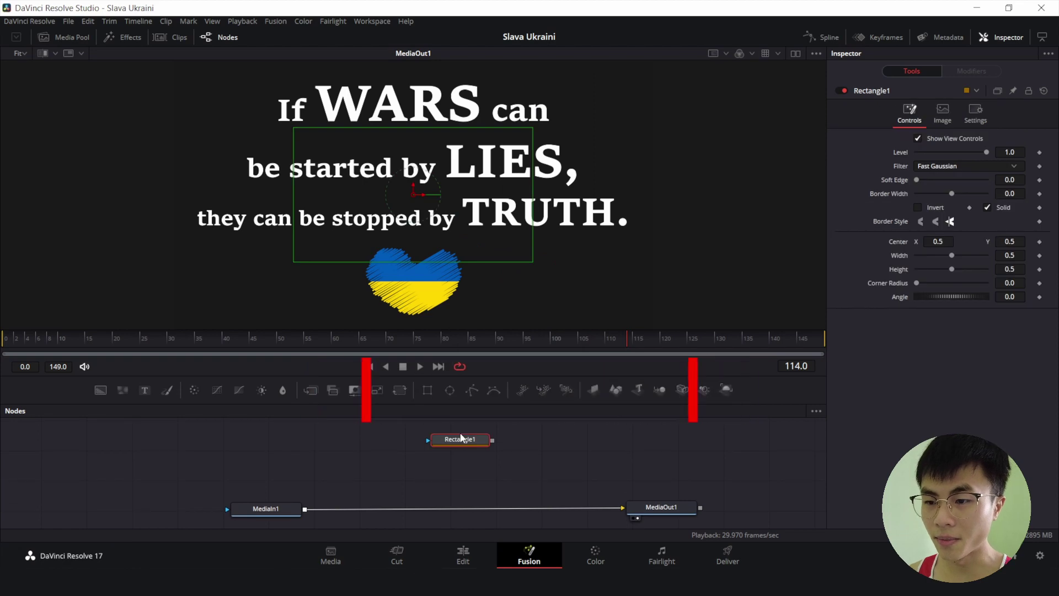
{"action": "left_click", "coordinate": [548, 442]}
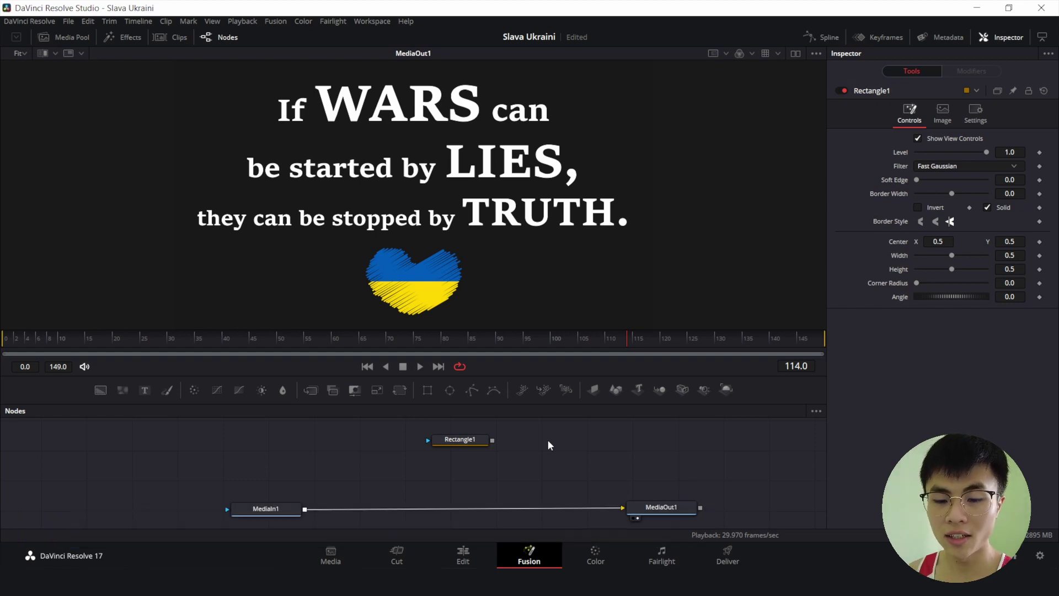
{"action": "key", "text": "shift+space"}
{"action": "type", "text": "rec"}
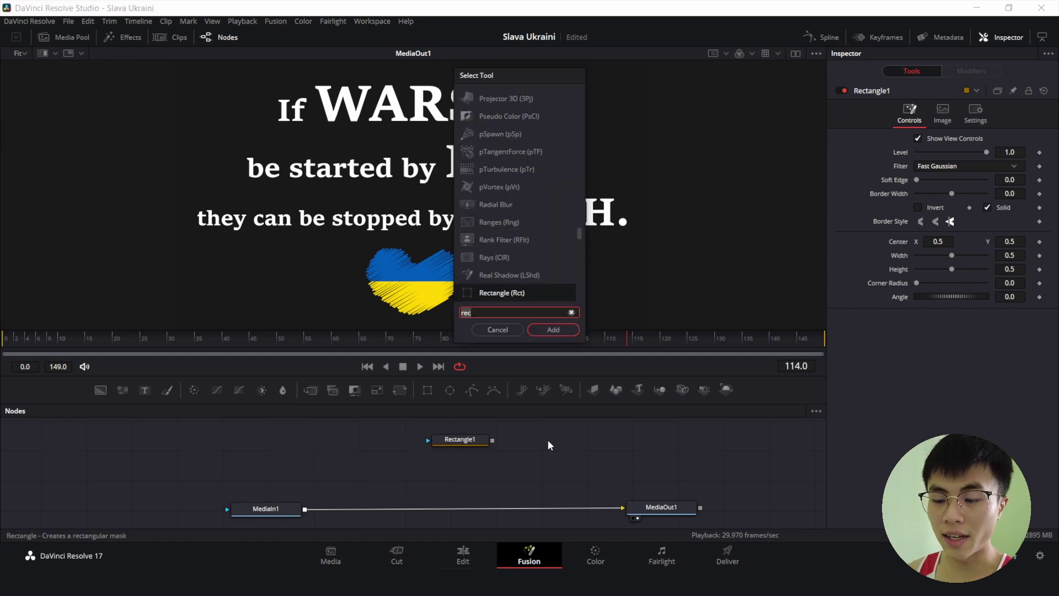
{"action": "type", "text": "back"}
Add a Background node and wire Rectangle1's output into its mask input
{"action": "key", "text": "Return"}
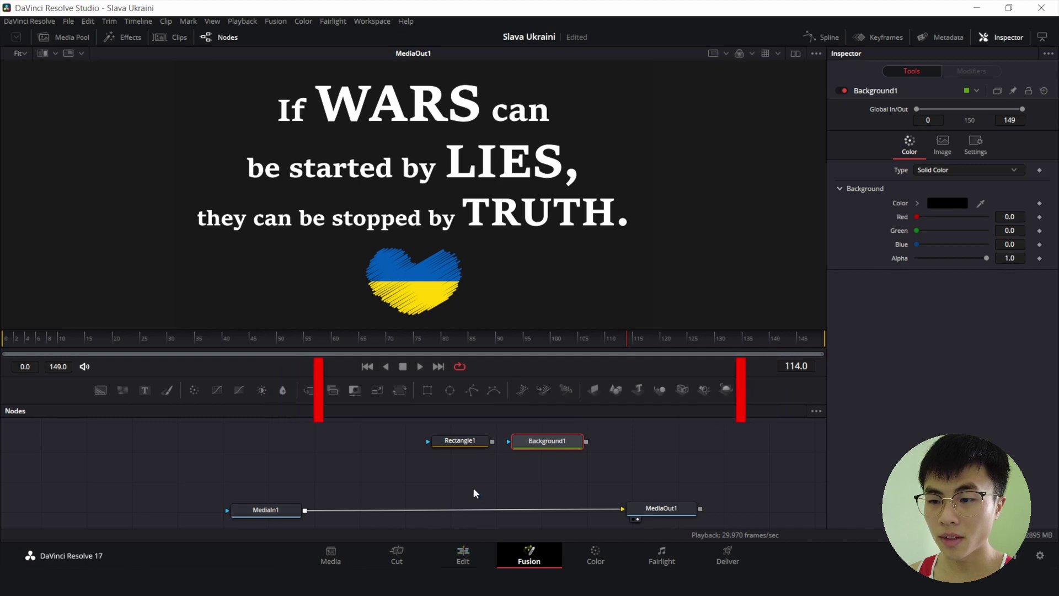
{"action": "left_click", "coordinate": [426, 449]}
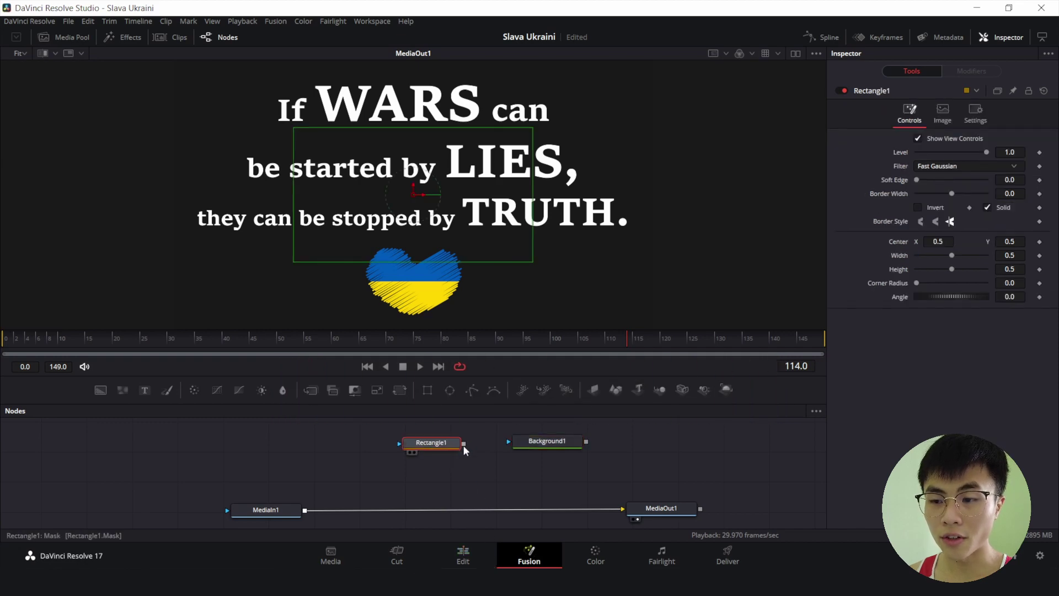
{"action": "left_click_drag", "start_coordinate": [463, 445], "coordinate": [303, 510]}
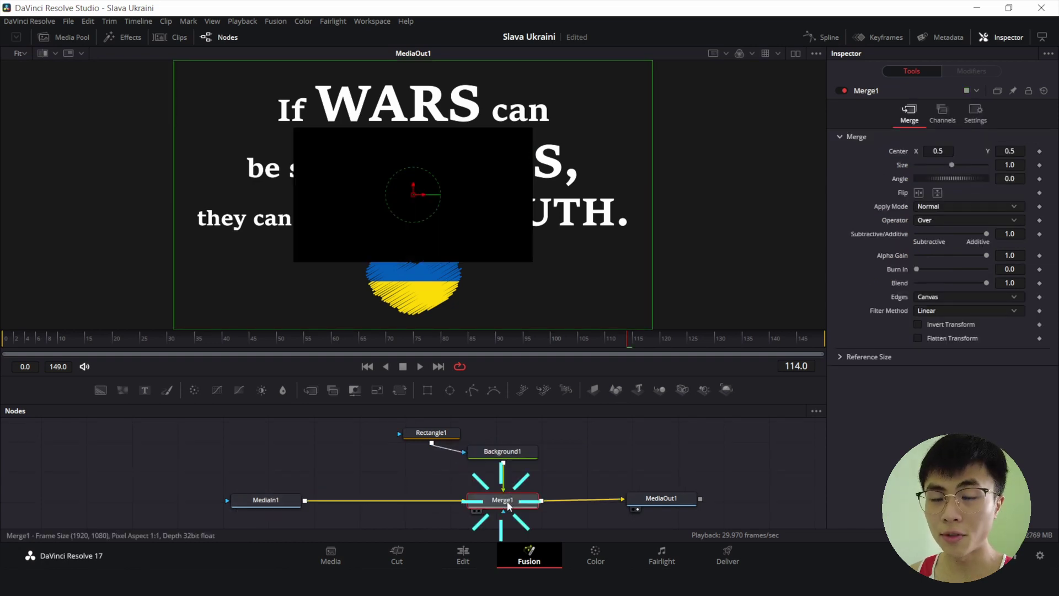
Turn off Solid on Rectangle1 and set its Border Width to 0.019
{"action": "left_click_drag", "start_coordinate": [441, 436], "coordinate": [405, 447]}
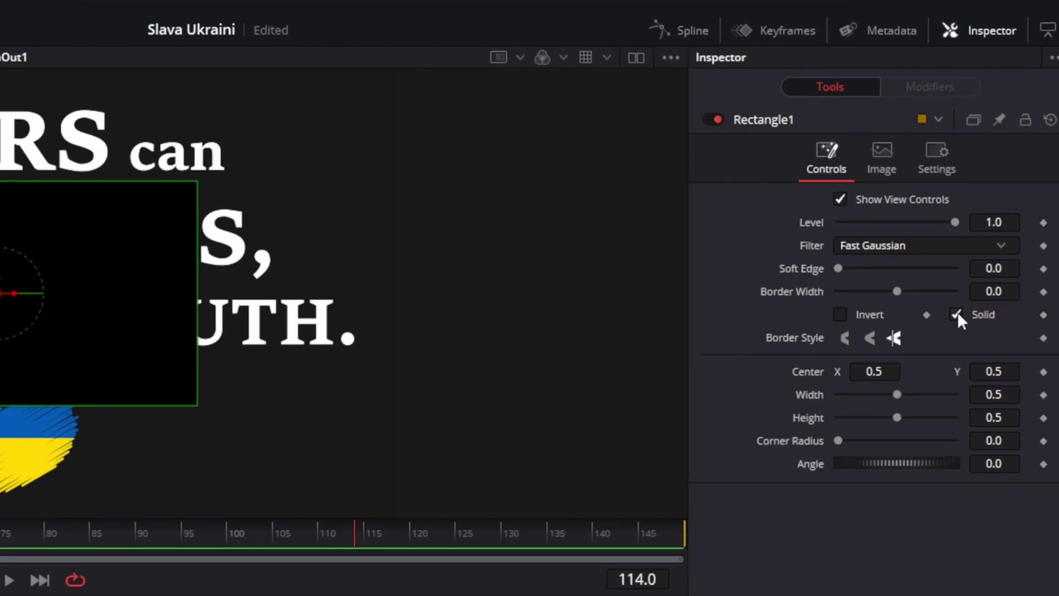
{"action": "left_click", "coordinate": [956, 315]}
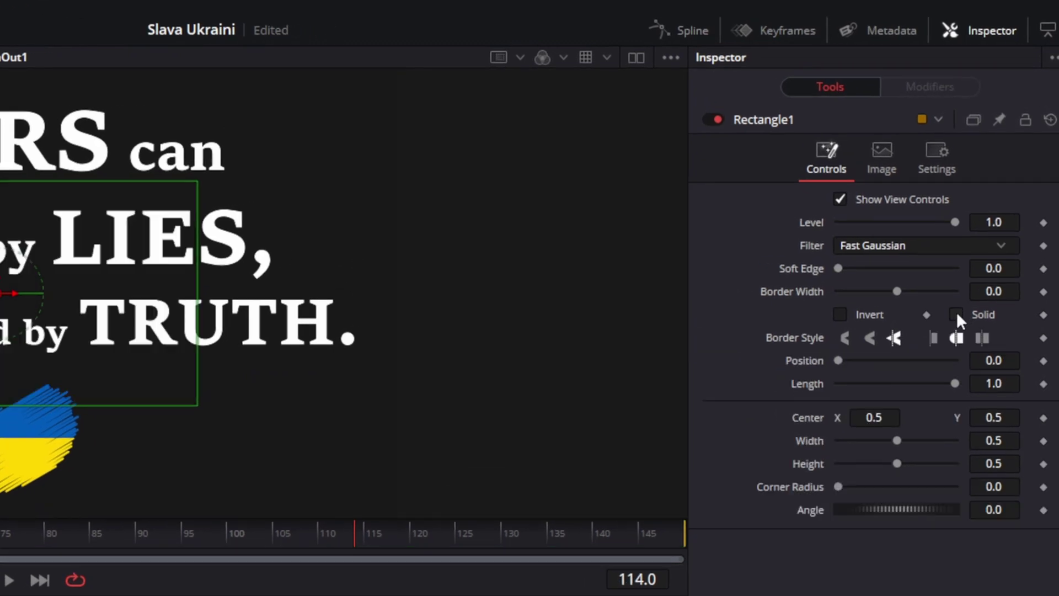
{"action": "left_click_drag", "start_coordinate": [896, 291], "coordinate": [902, 291]}
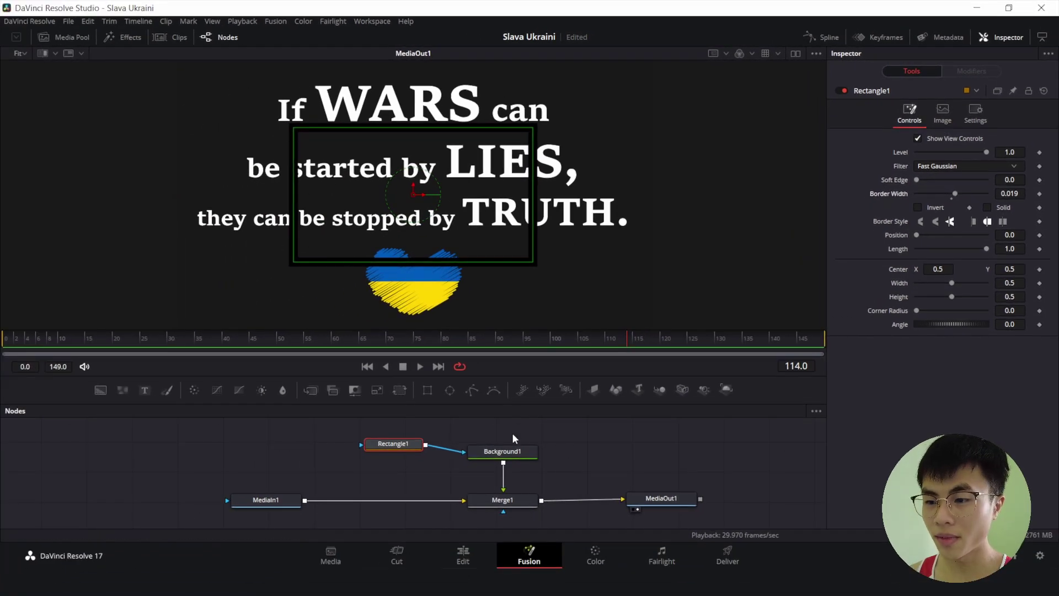
Set Background1's colour to pure red (#ff0000)
{"action": "left_click", "coordinate": [509, 453]}
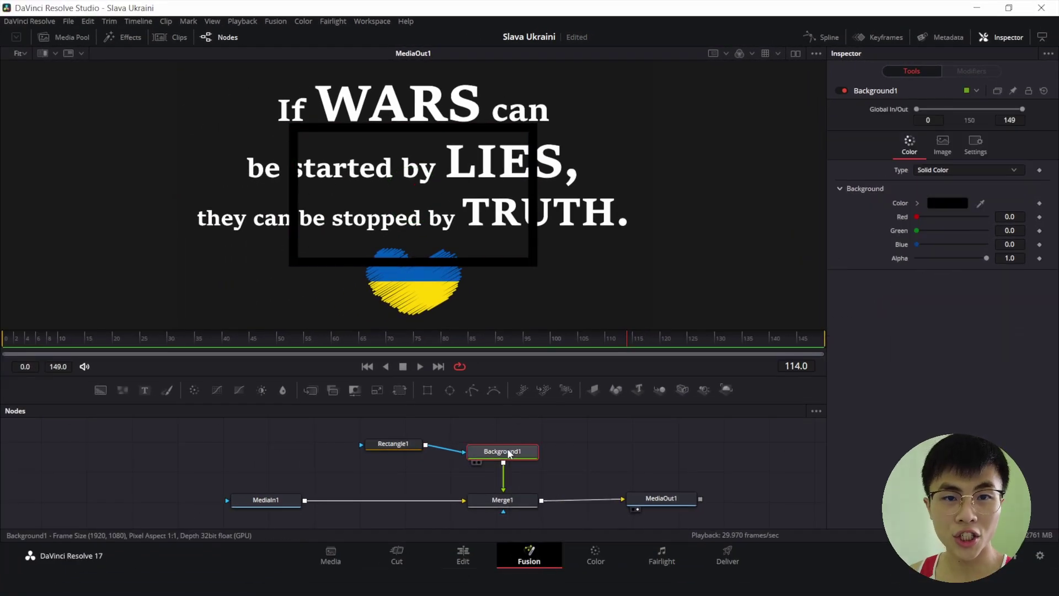
{"action": "left_click", "coordinate": [939, 203]}
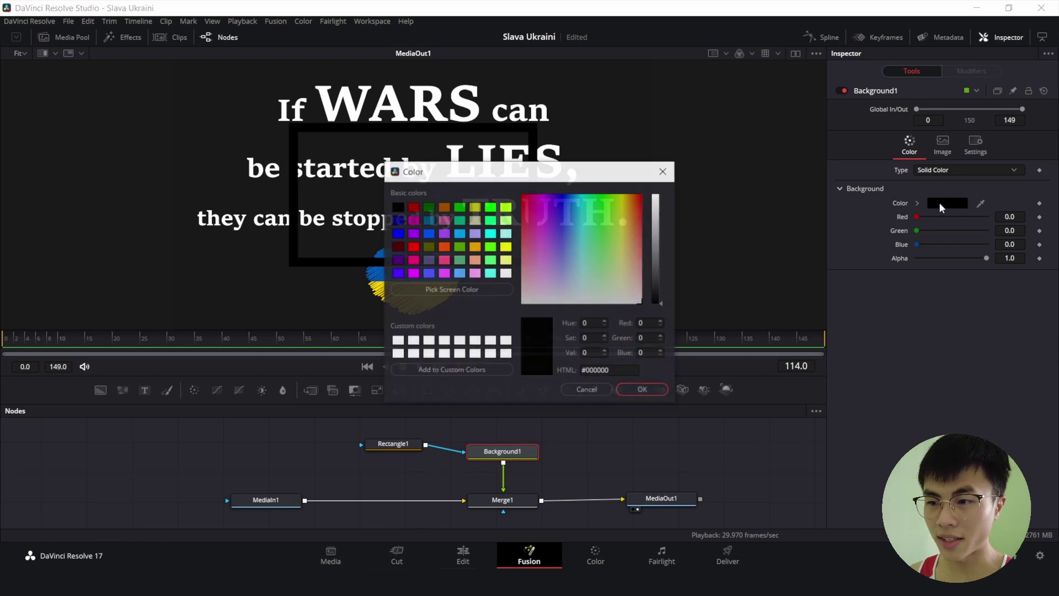
{"action": "left_click", "coordinate": [415, 247]}
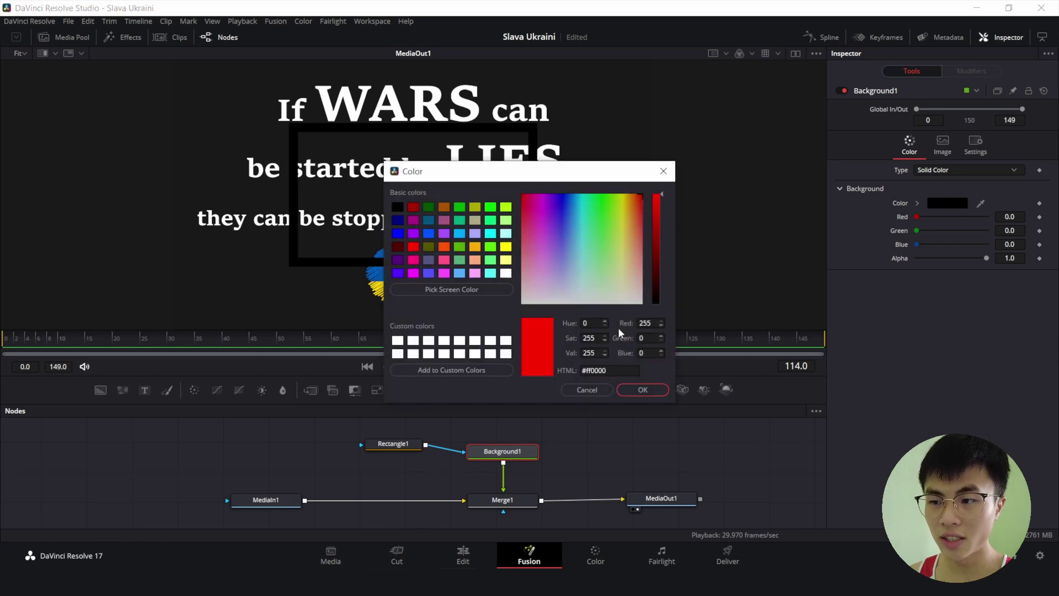
{"action": "left_click", "coordinate": [643, 390]}
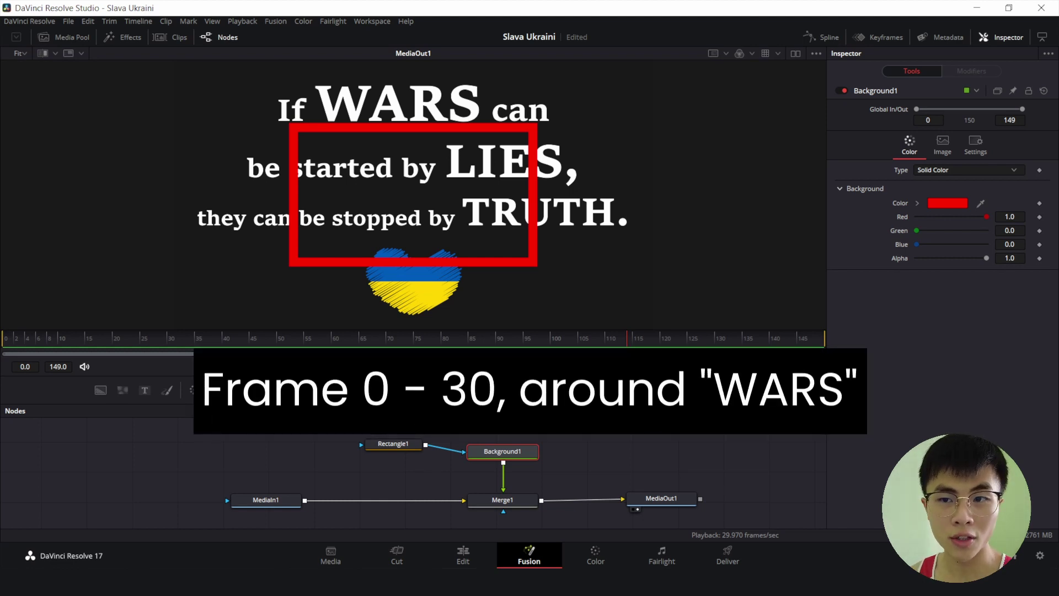
At frame 30, fit Rectangle1 tightly around WARS and keyframe its Center, Width and Height
{"action": "left_click", "coordinate": [167, 333]}
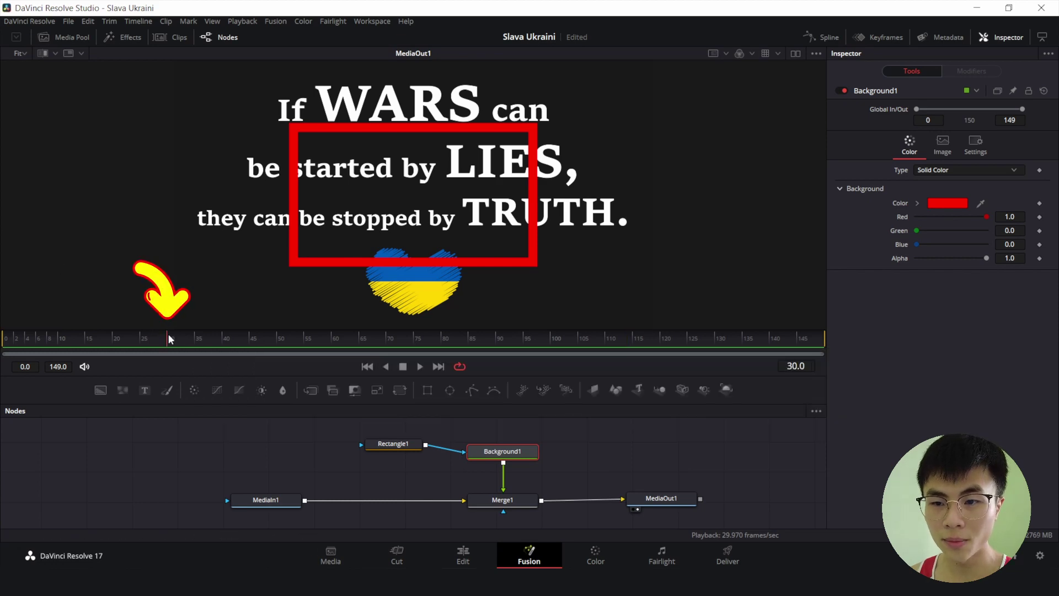
{"action": "left_click", "coordinate": [395, 448]}
{"action": "scroll", "coordinate": [575, 278], "scroll_direction": "up", "scroll_amount": 1}
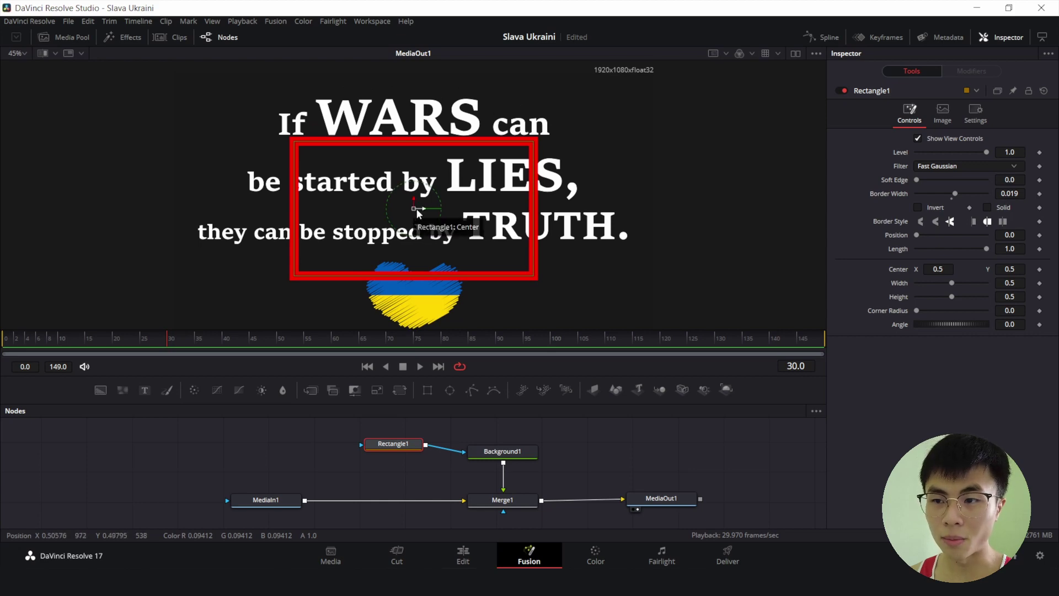
{"action": "left_click_drag", "start_coordinate": [416, 209], "coordinate": [398, 120]}
{"action": "left_click_drag", "start_coordinate": [521, 139], "coordinate": [489, 140]}
{"action": "left_click_drag", "start_coordinate": [431, 189], "coordinate": [423, 153]}
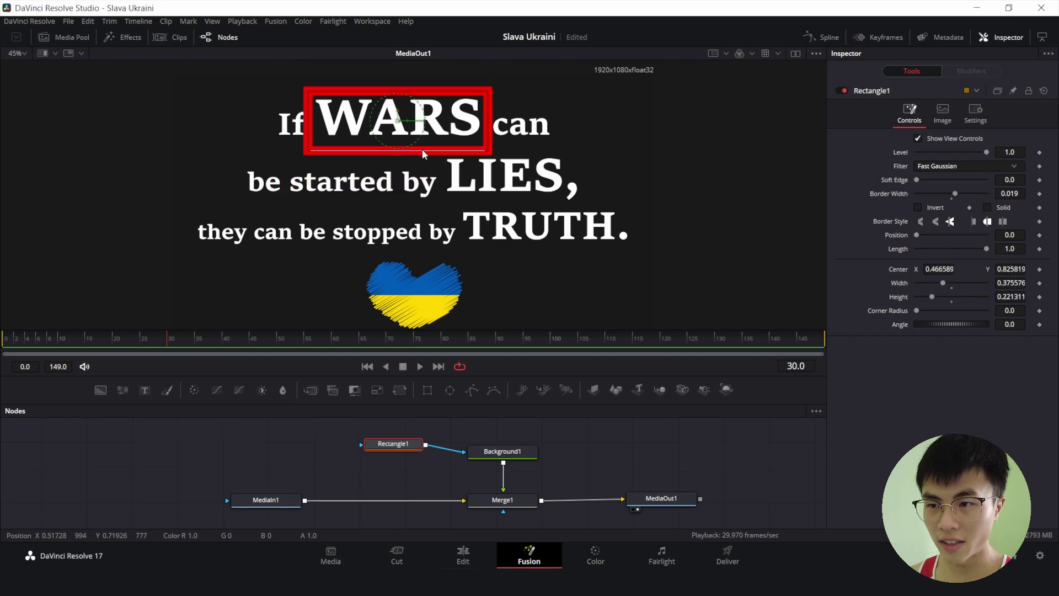
{"action": "left_click_drag", "start_coordinate": [399, 123], "coordinate": [401, 119]}
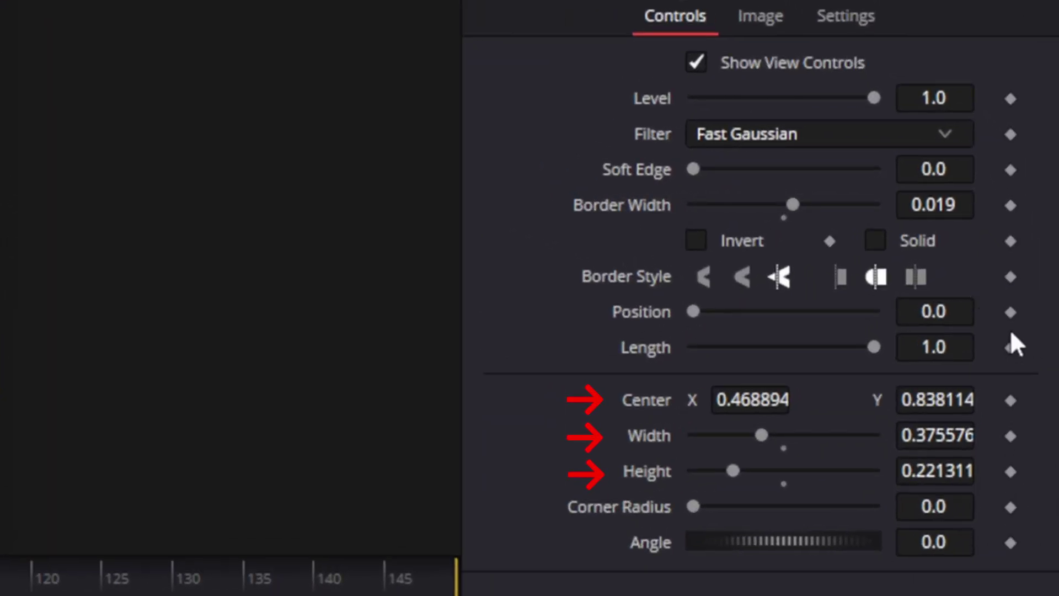
{"action": "left_click", "coordinate": [1010, 401]}
{"action": "left_click", "coordinate": [1011, 436]}
{"action": "left_click", "coordinate": [1011, 471]}
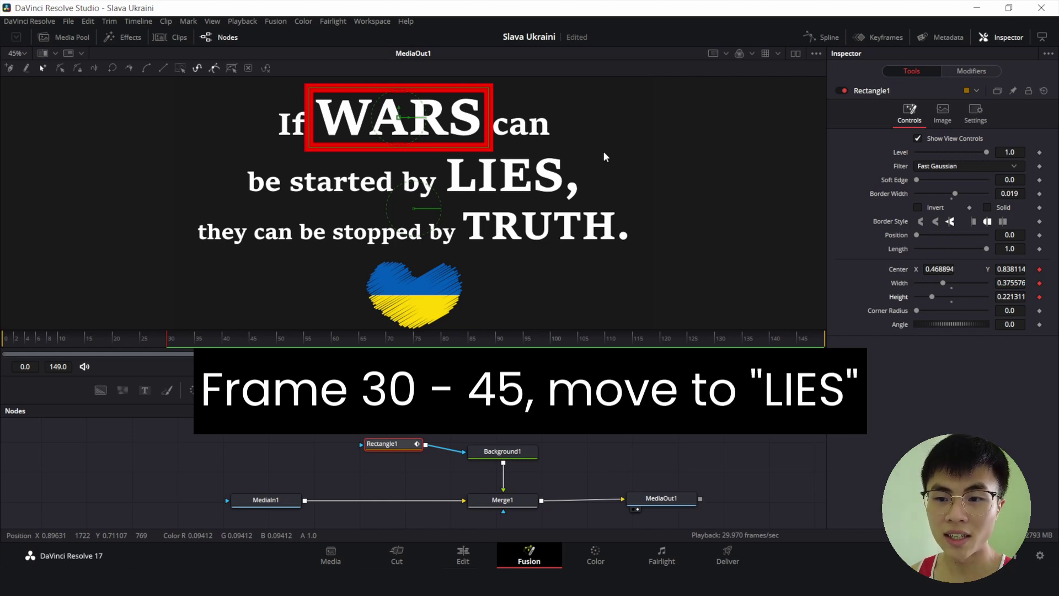
At frame 45, move and narrow the red outline onto LIES and keyframe its Height
{"action": "left_click", "coordinate": [250, 341]}
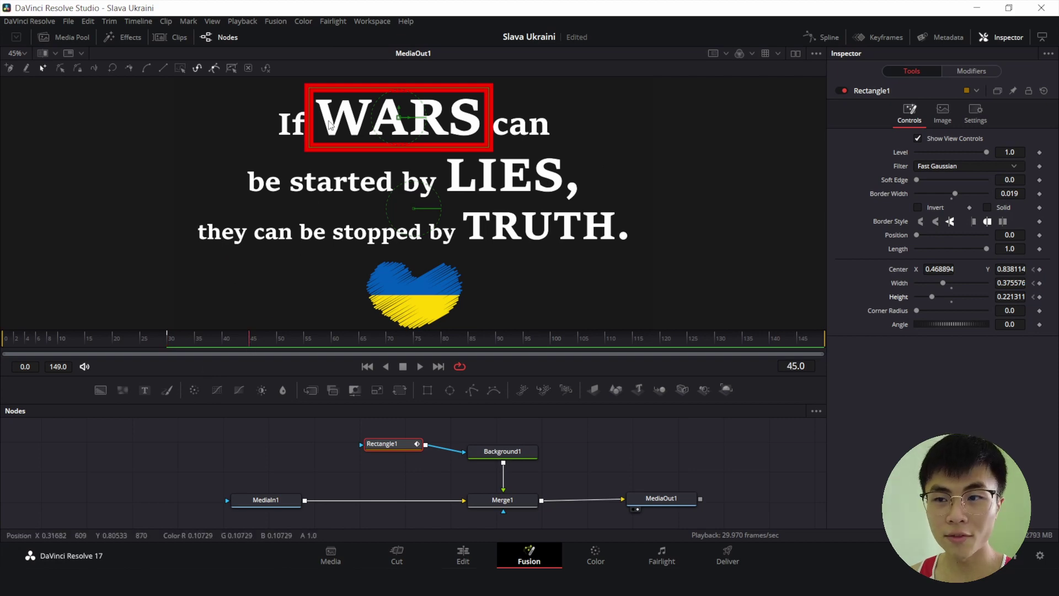
{"action": "left_click_drag", "start_coordinate": [396, 116], "coordinate": [507, 179]}
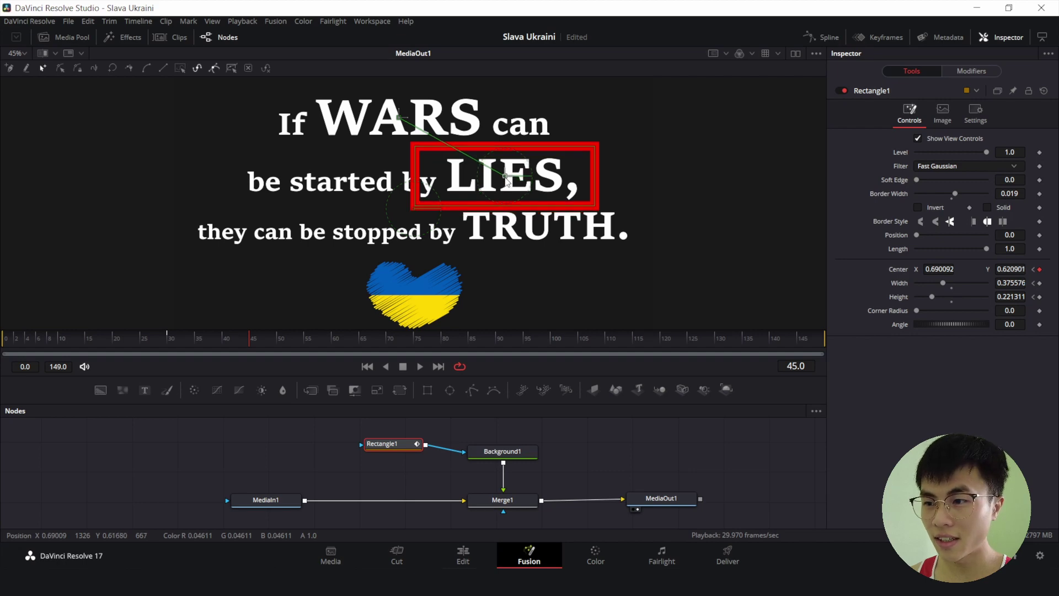
{"action": "left_click_drag", "start_coordinate": [599, 185], "coordinate": [582, 184]}
{"action": "left_click_drag", "start_coordinate": [506, 178], "coordinate": [514, 183]}
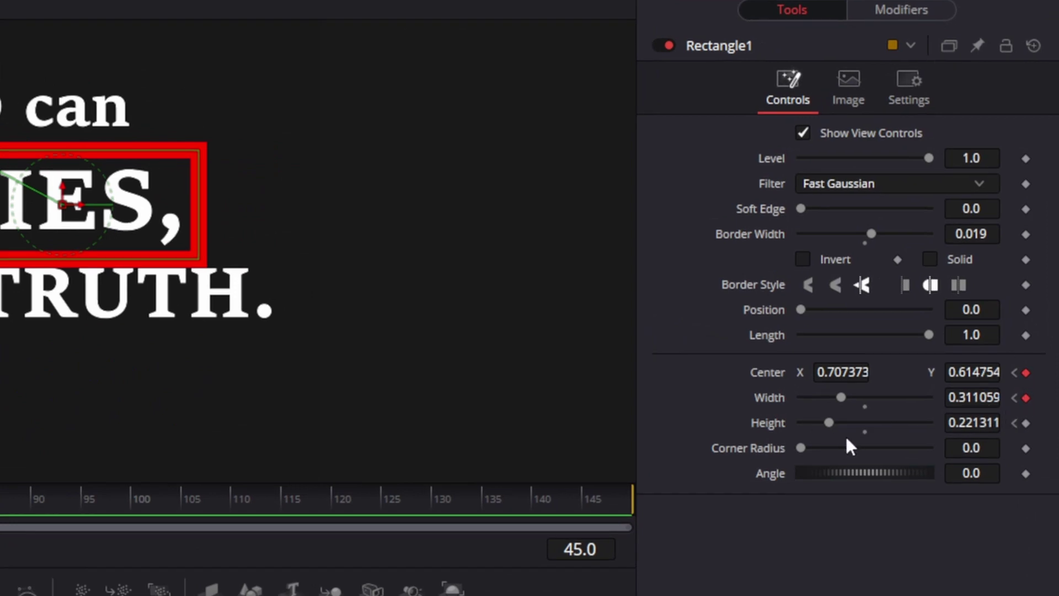
{"action": "left_click", "coordinate": [1026, 424]}
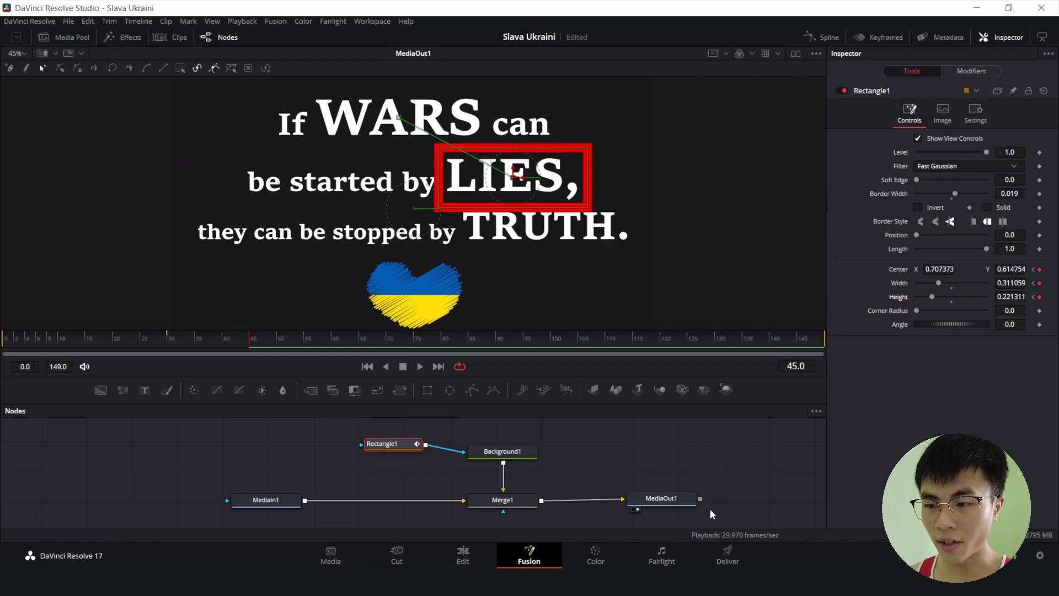
Play MediaOut1 from the start to check the WARS-to-LIES move, then reselect Rectangle1
{"action": "left_click", "coordinate": [662, 498]}
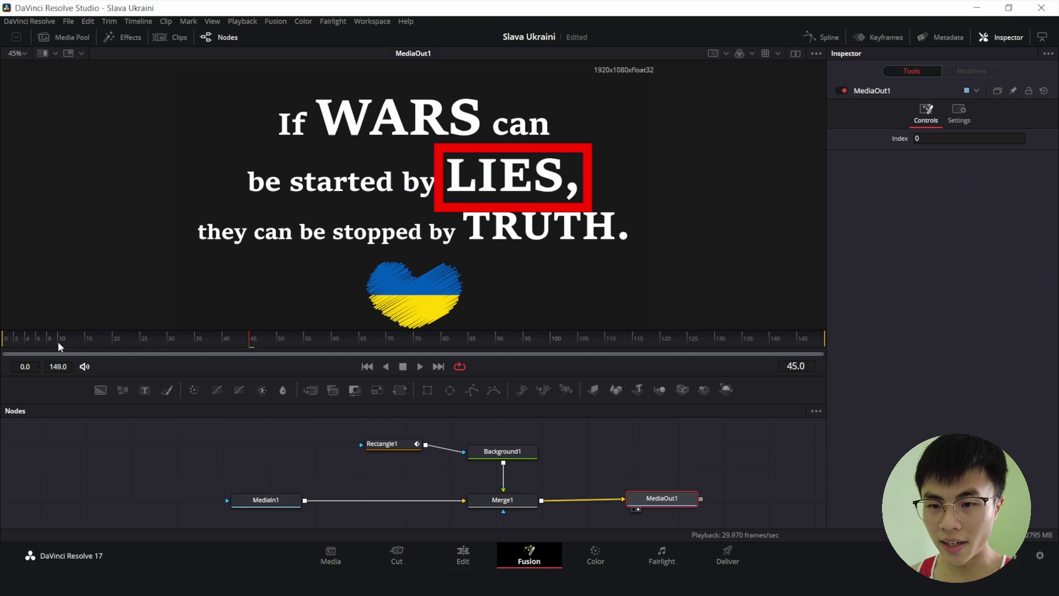
{"action": "left_click", "coordinate": [12, 342]}
{"action": "key", "text": "space"}
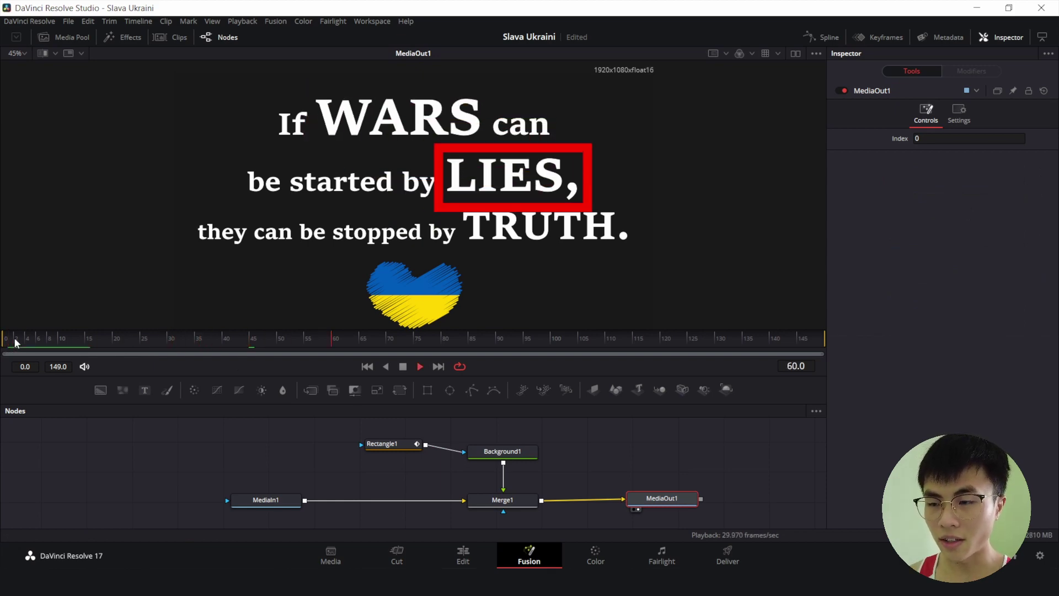
{"action": "key", "text": "space"}
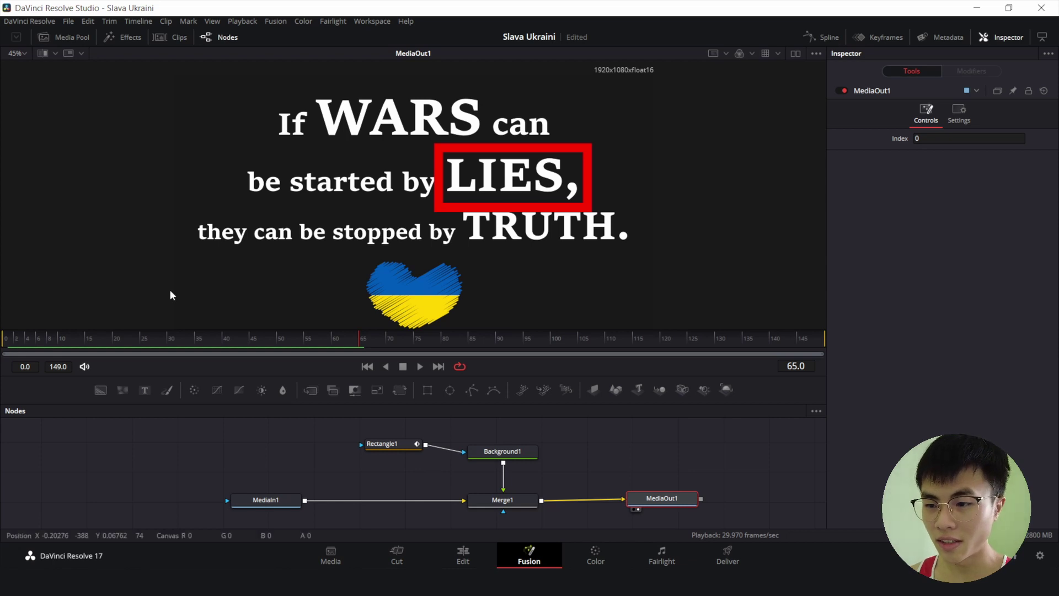
{"action": "left_click", "coordinate": [390, 445]}
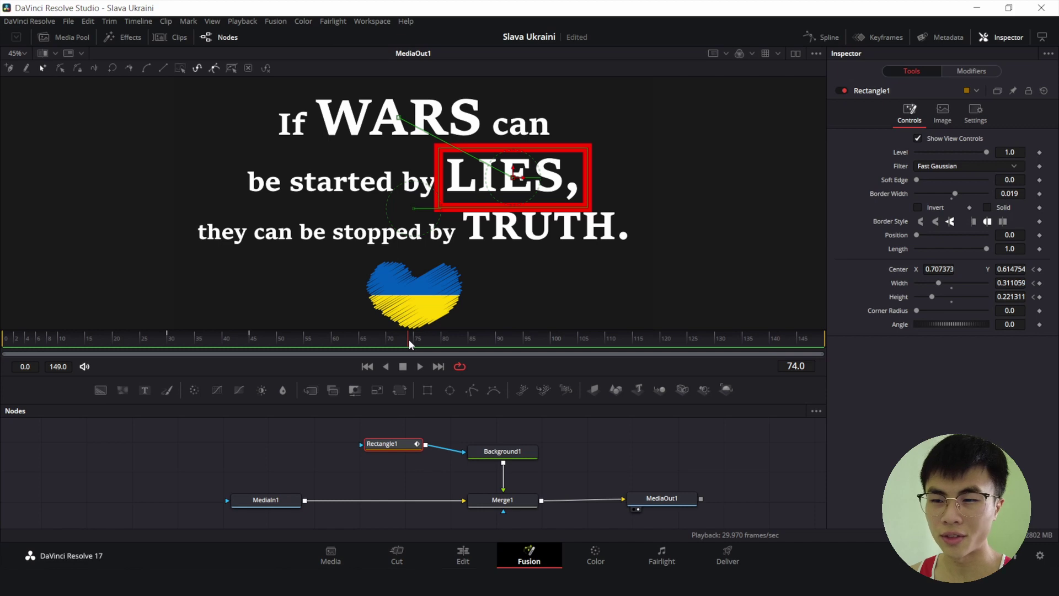
Keyframe Center, Width and Height at frame 74, then drag the outline onto TRUTH at frame 88
{"action": "left_click", "coordinate": [1040, 269]}
{"action": "left_click", "coordinate": [1039, 283]}
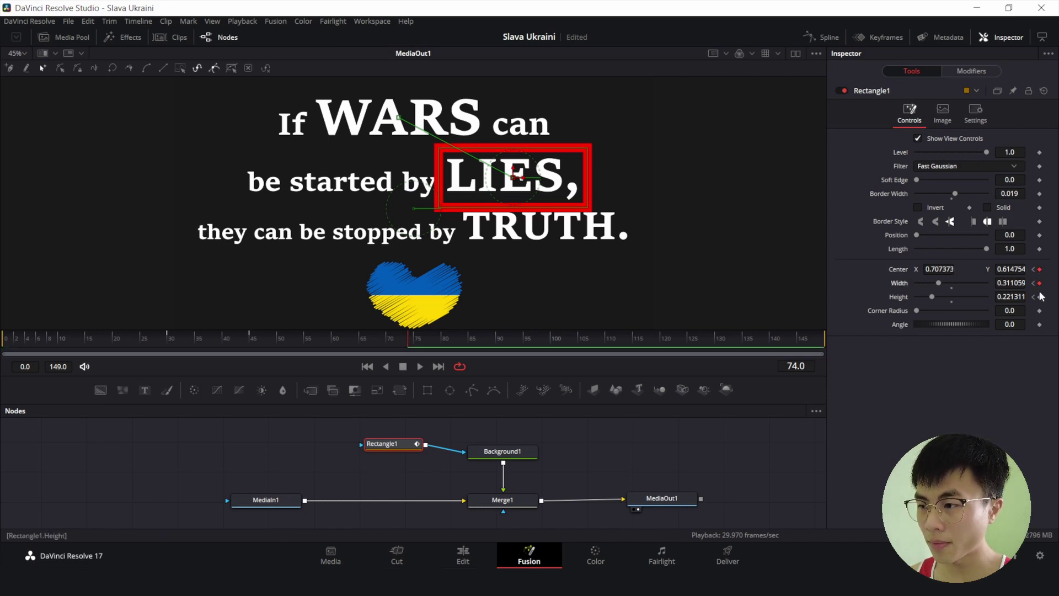
{"action": "left_click", "coordinate": [1039, 297]}
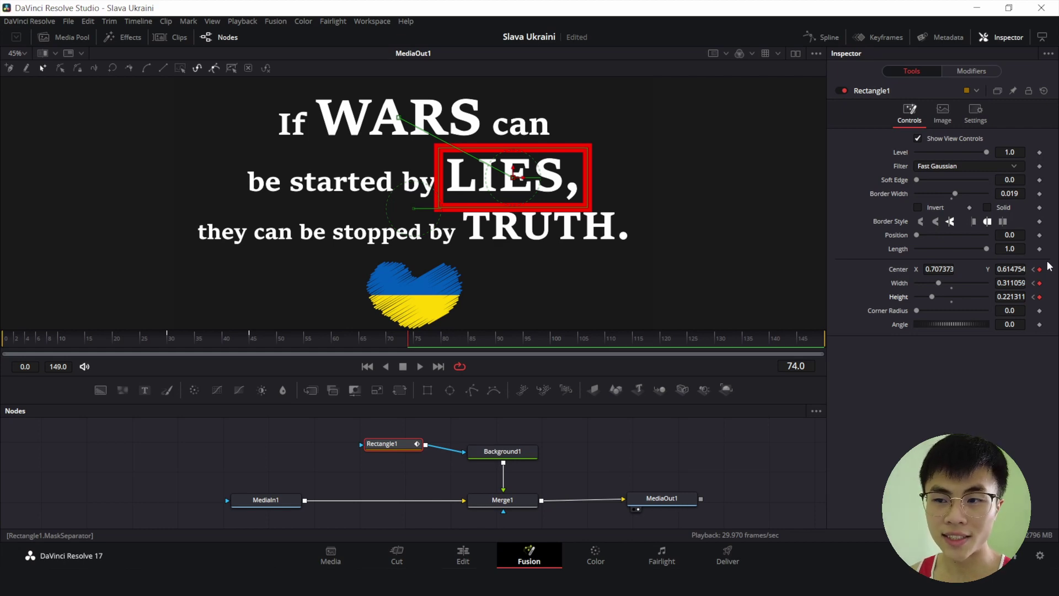
{"action": "left_click", "coordinate": [485, 338]}
{"action": "left_click_drag", "start_coordinate": [577, 188], "coordinate": [640, 236]}
At frame 118, keyframe the outline's Width, Height and Corner Radius
{"action": "left_click", "coordinate": [648, 337]}
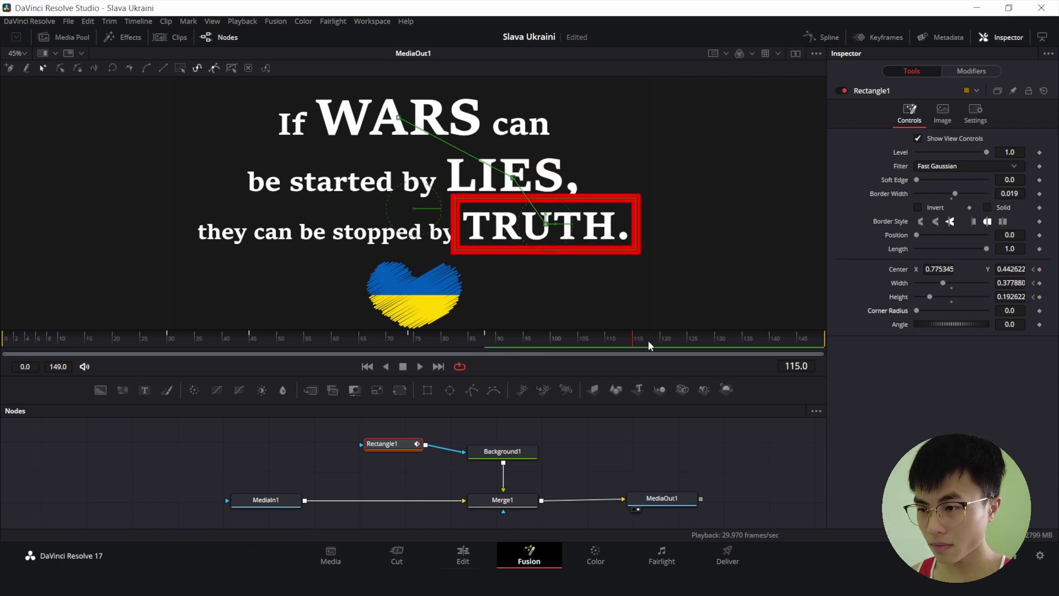
{"action": "left_click", "coordinate": [1040, 283]}
{"action": "left_click", "coordinate": [1039, 296]}
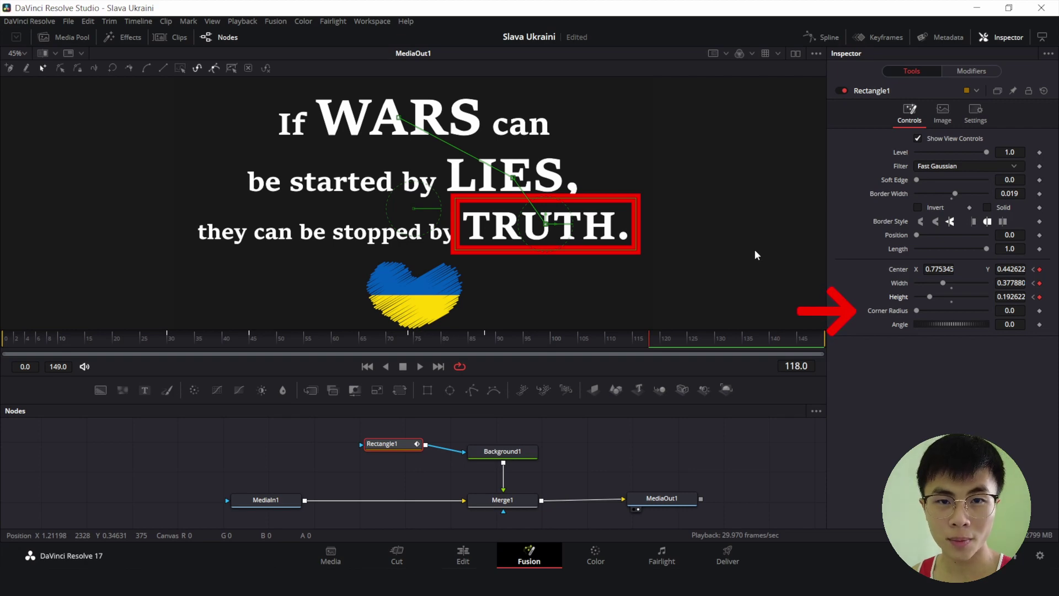
{"action": "left_click", "coordinate": [1040, 312]}
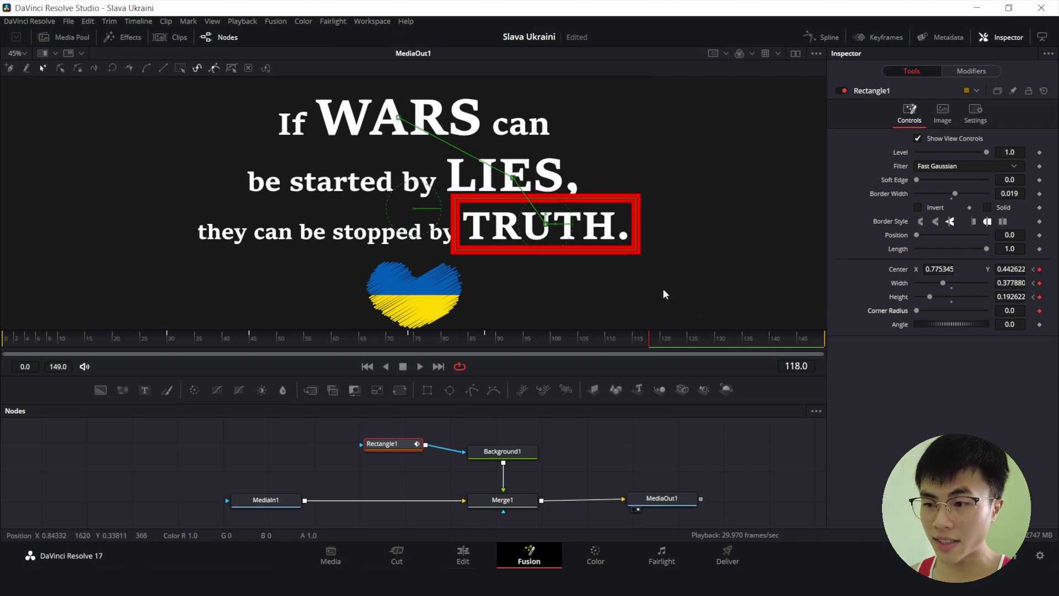
At frame 130, set Corner Radius to 1.0 and fit the outline around the heart (Width 0.237, Height 0.303)
{"action": "left_click", "coordinate": [716, 338]}
{"action": "left_click_drag", "start_coordinate": [685, 215], "coordinate": [705, 188]}
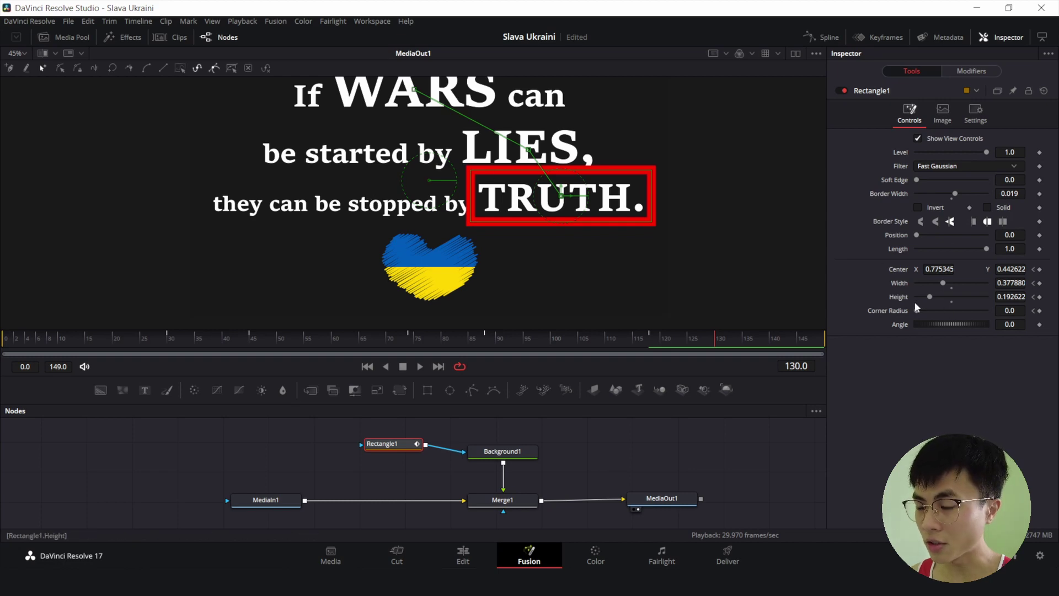
{"action": "left_click_drag", "start_coordinate": [918, 312], "coordinate": [1004, 312]}
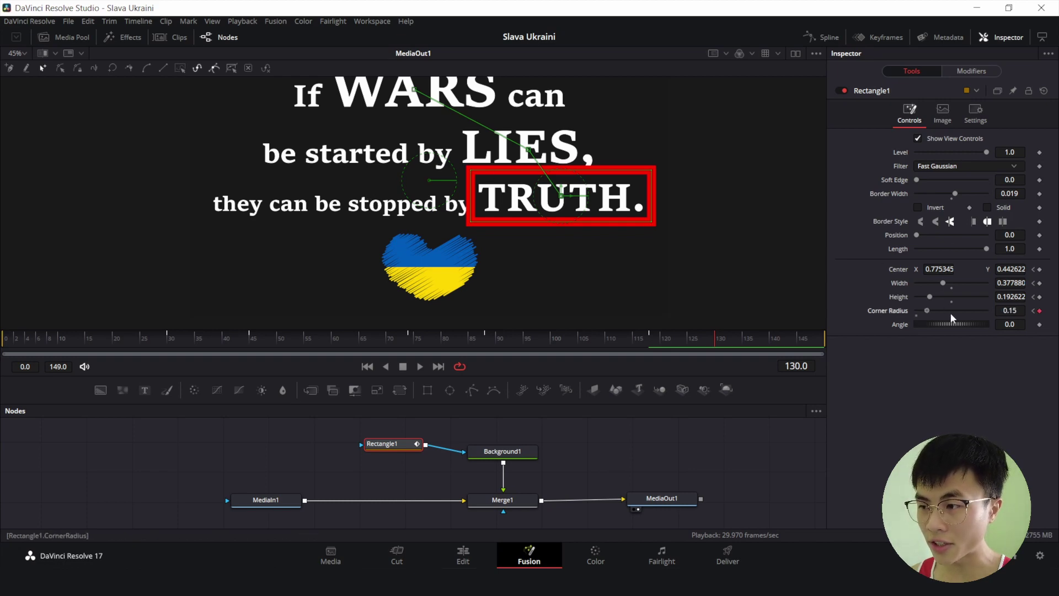
{"action": "left_click_drag", "start_coordinate": [567, 196], "coordinate": [447, 219]}
{"action": "left_click_drag", "start_coordinate": [528, 272], "coordinate": [506, 300]}
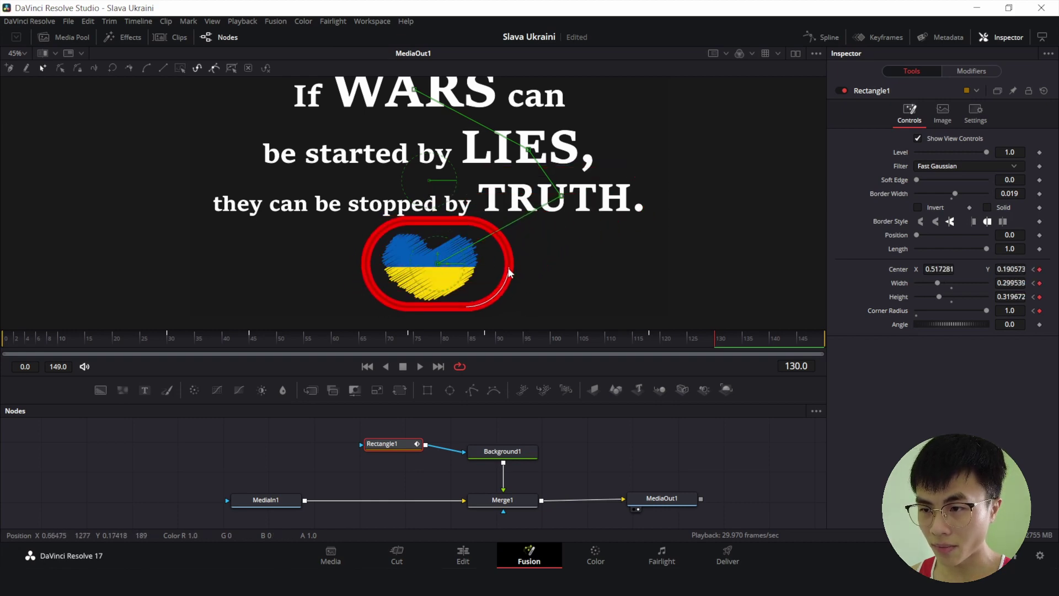
{"action": "left_click_drag", "start_coordinate": [438, 265], "coordinate": [432, 266]}
{"action": "left_click_drag", "start_coordinate": [500, 268], "coordinate": [492, 269]}
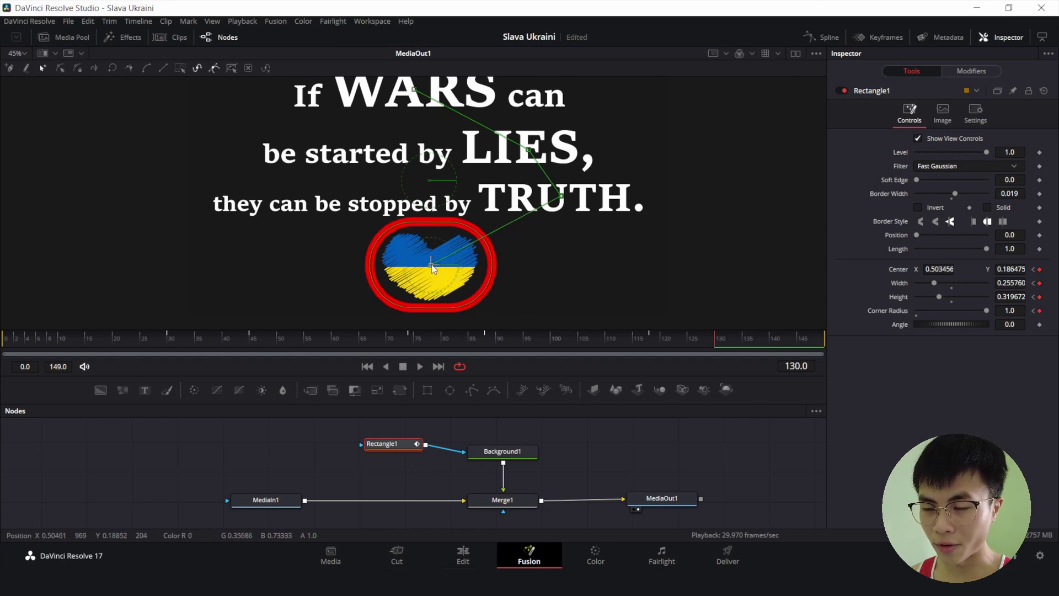
{"action": "left_click_drag", "start_coordinate": [493, 272], "coordinate": [476, 276]}
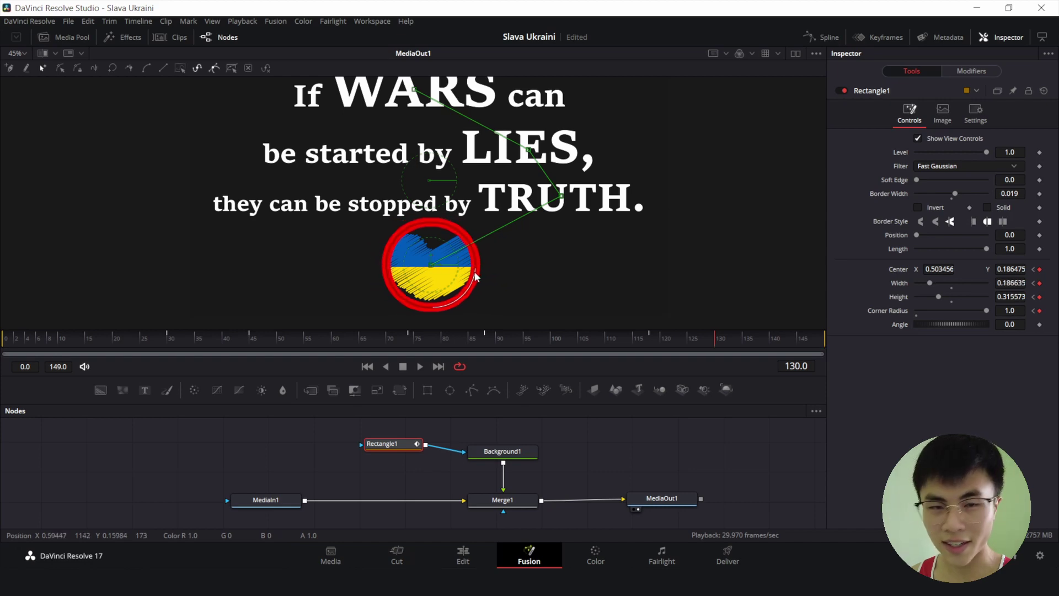
{"action": "left_click_drag", "start_coordinate": [475, 276], "coordinate": [487, 275]}
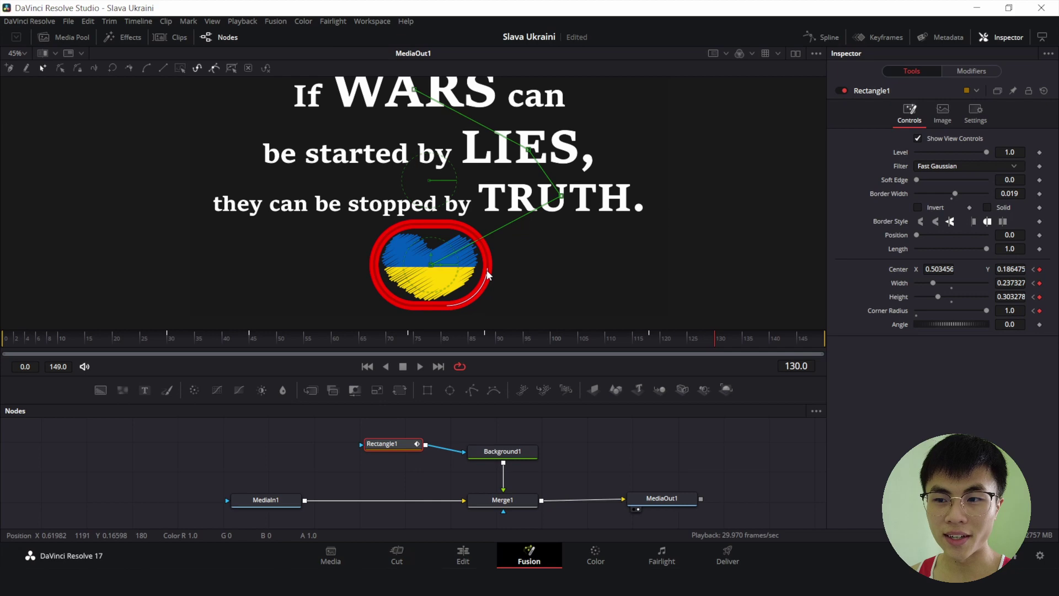